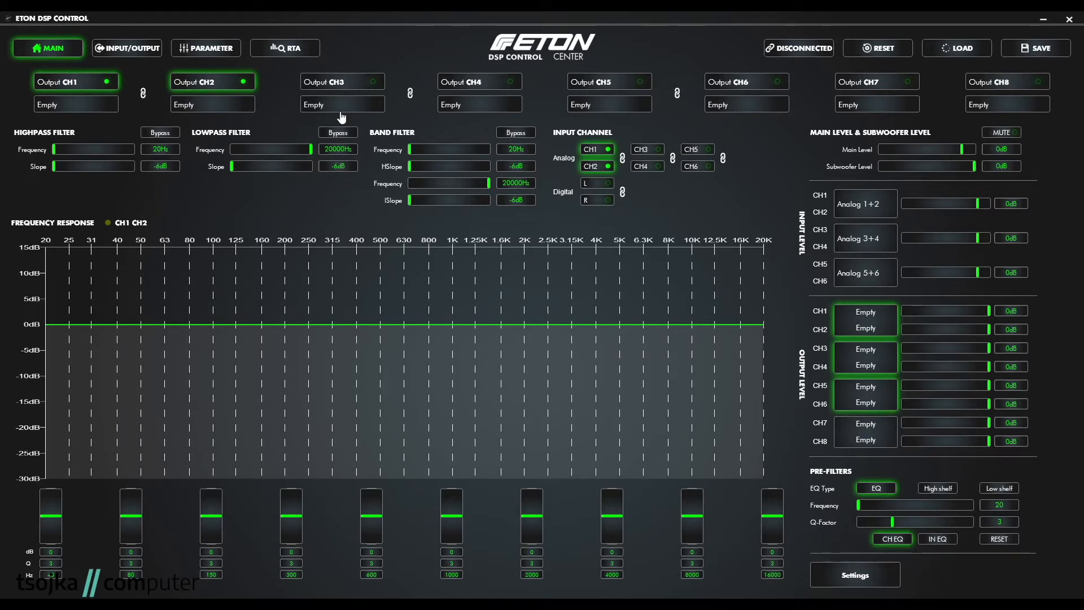
Look through the linked output channel pairs CH3/CH4 and CH5/CH6, and return to CH1/CH2
{"action": "left_click", "coordinate": [366, 81]}
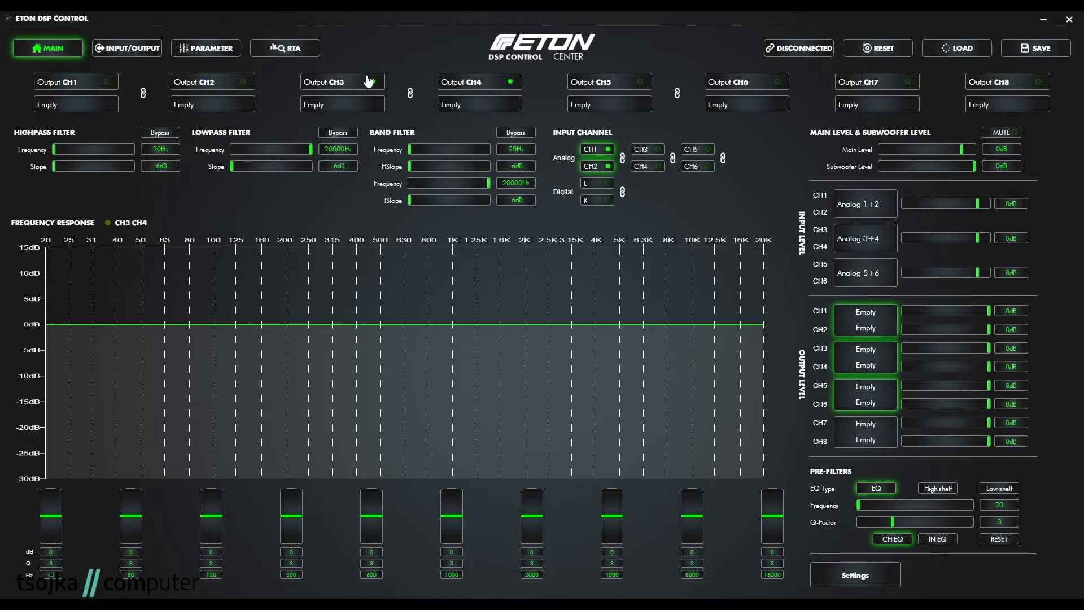
{"action": "left_click", "coordinate": [608, 88]}
{"action": "left_click", "coordinate": [51, 83]}
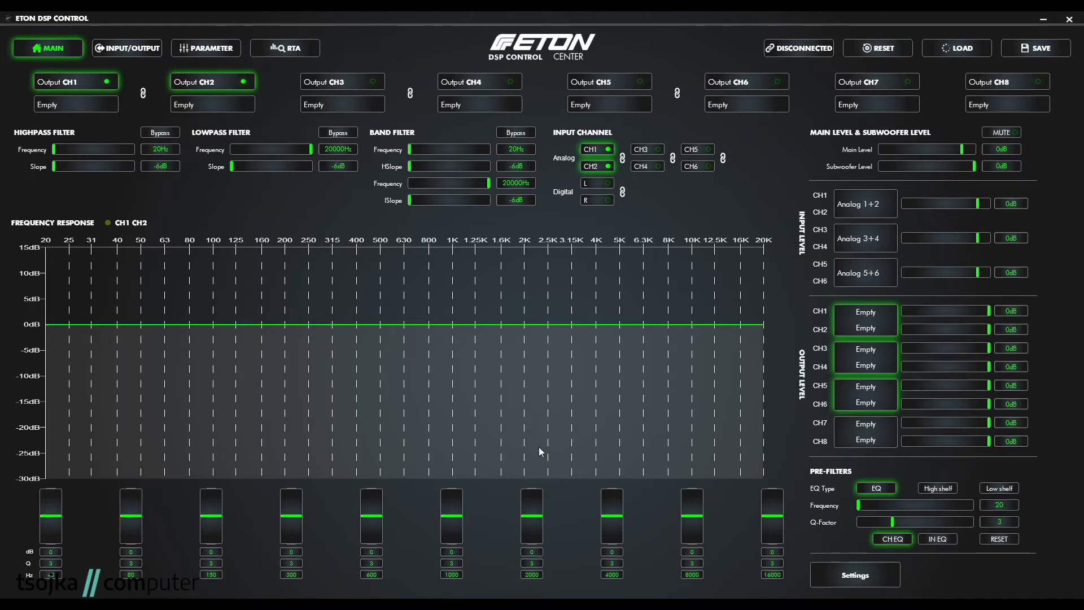
In the settings, switch the SPDIF output to the digital input and enable its channels CH1 and CH2
{"action": "left_click", "coordinate": [857, 579]}
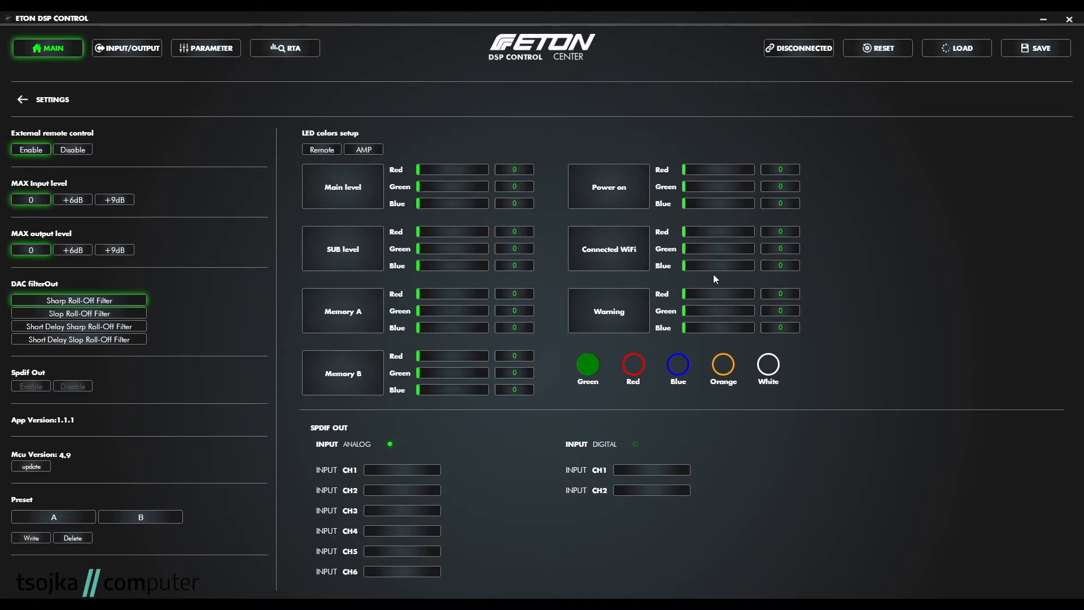
{"action": "left_click", "coordinate": [389, 444]}
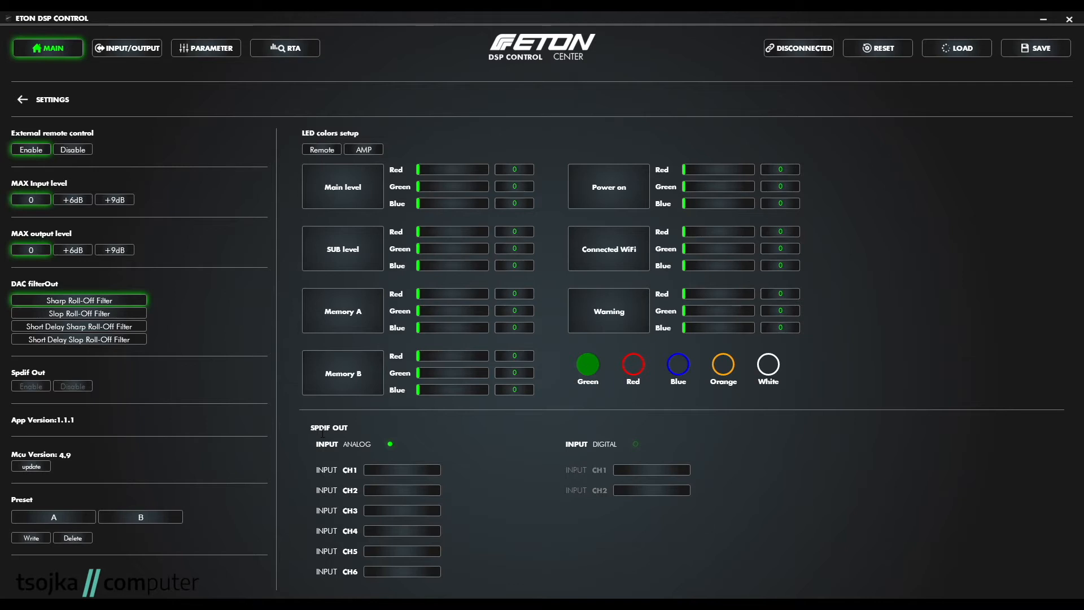
{"action": "left_click", "coordinate": [634, 444]}
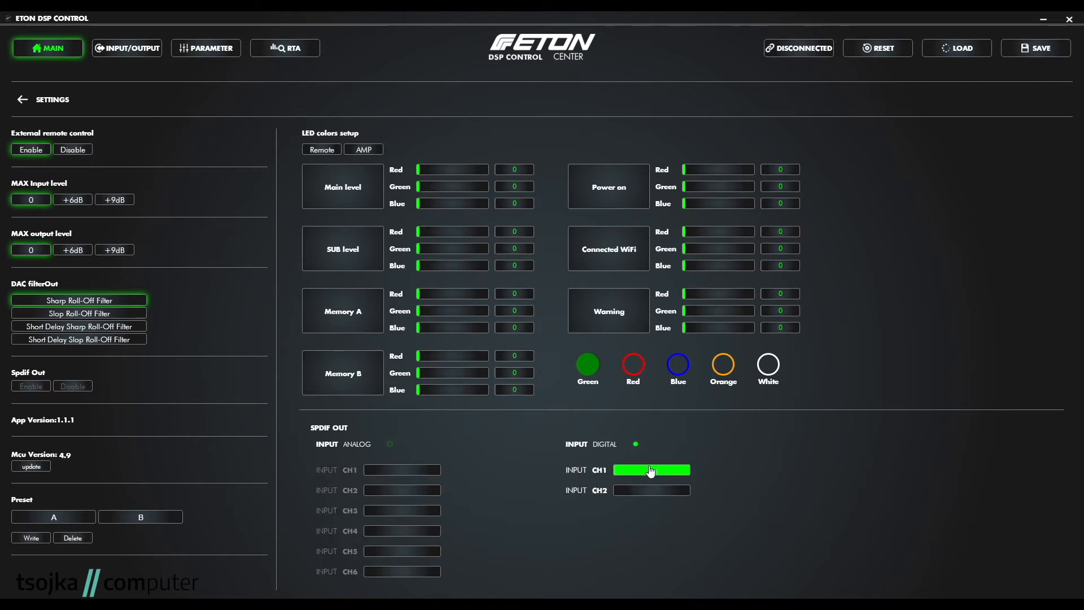
{"action": "left_click", "coordinate": [643, 492]}
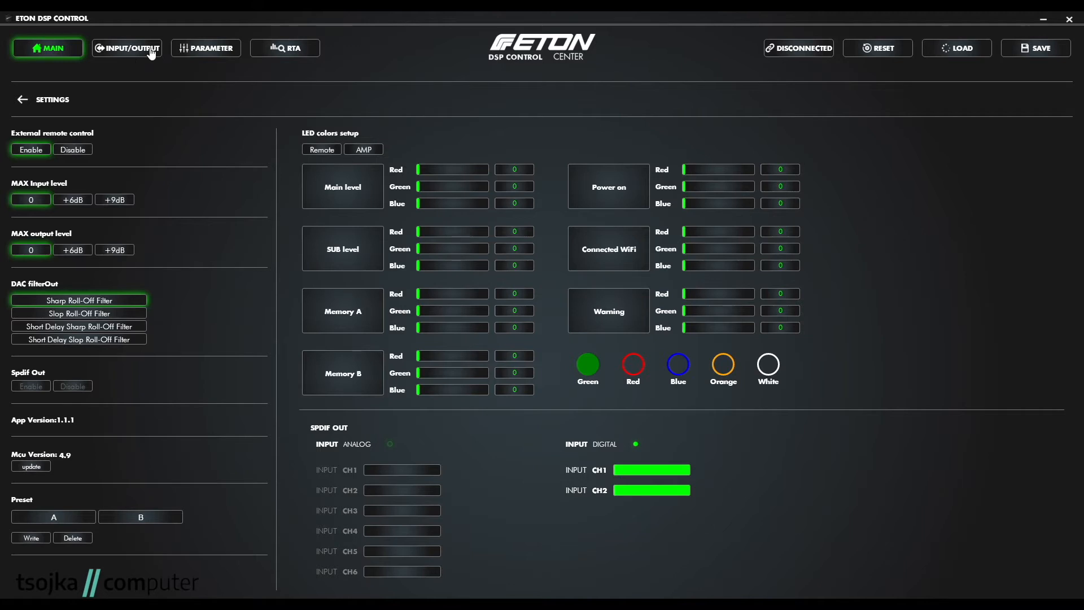
{"action": "left_click", "coordinate": [23, 100]}
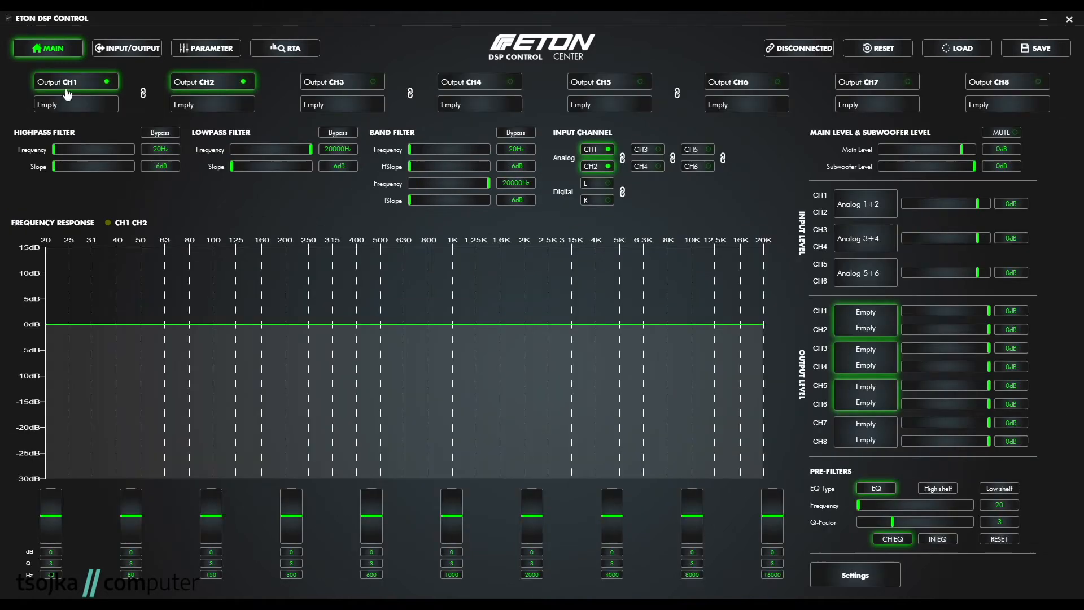
Assign a tweeter, midrange and woofer pair to the front left and right zones of the output car layout
{"action": "left_click", "coordinate": [134, 52]}
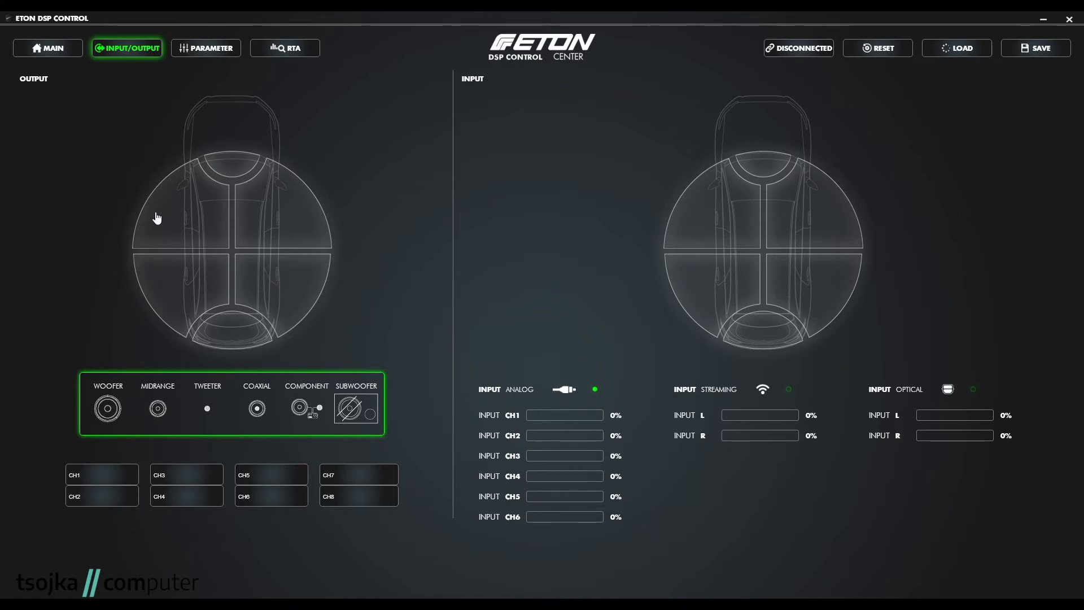
{"action": "left_click", "coordinate": [202, 219]}
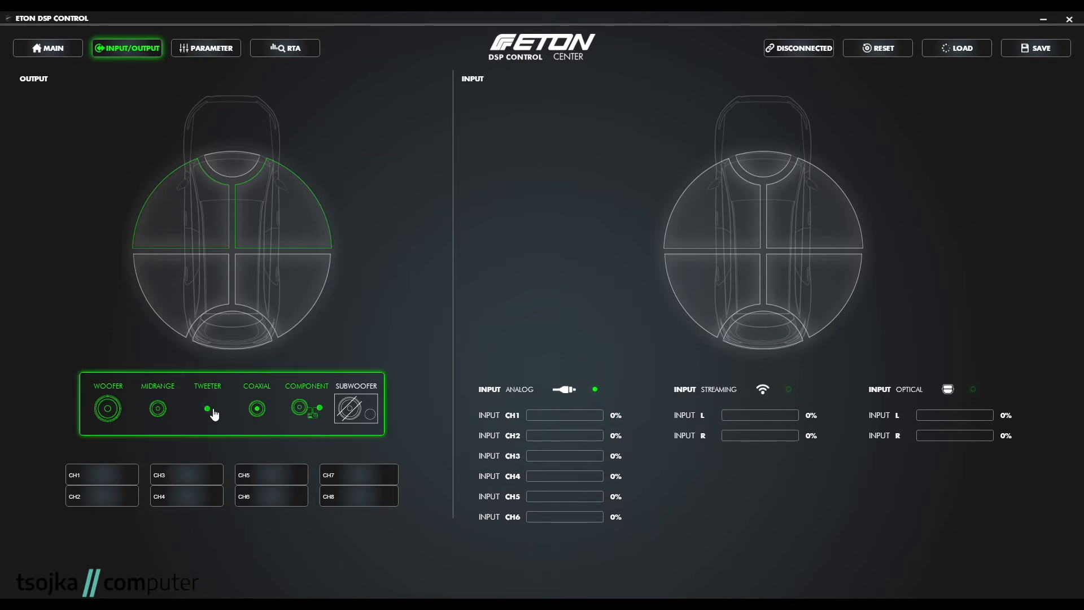
{"action": "left_click_drag", "start_coordinate": [214, 415], "coordinate": [188, 219]}
{"action": "left_click_drag", "start_coordinate": [159, 408], "coordinate": [176, 200]}
{"action": "left_click_drag", "start_coordinate": [108, 409], "coordinate": [181, 236]}
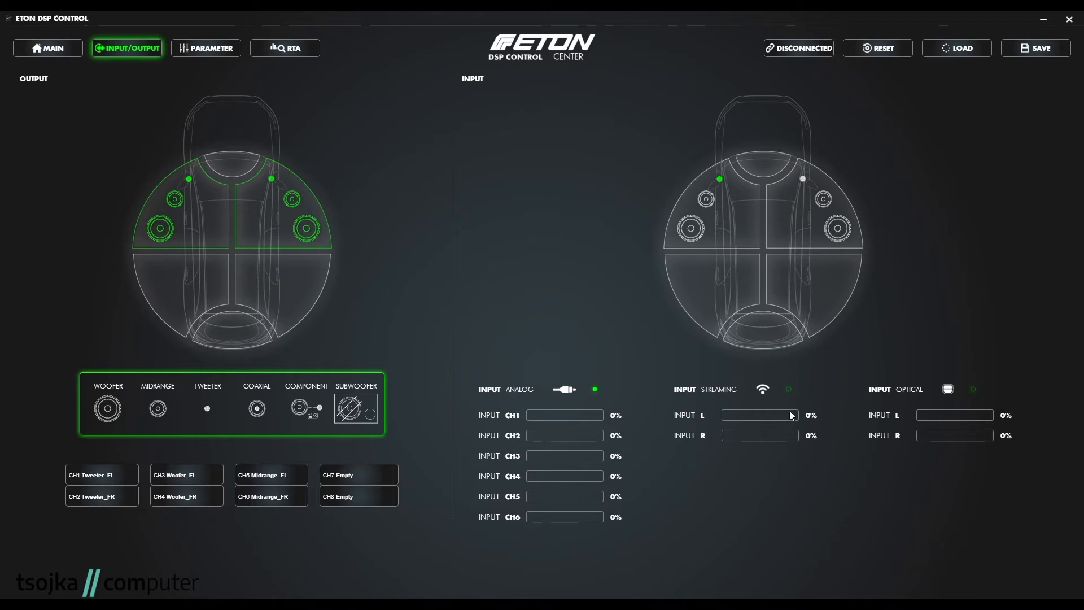
Switch the input to optical and route the front left tweeter to L and the front right tweeter to R at 100%
{"action": "left_click", "coordinate": [975, 390]}
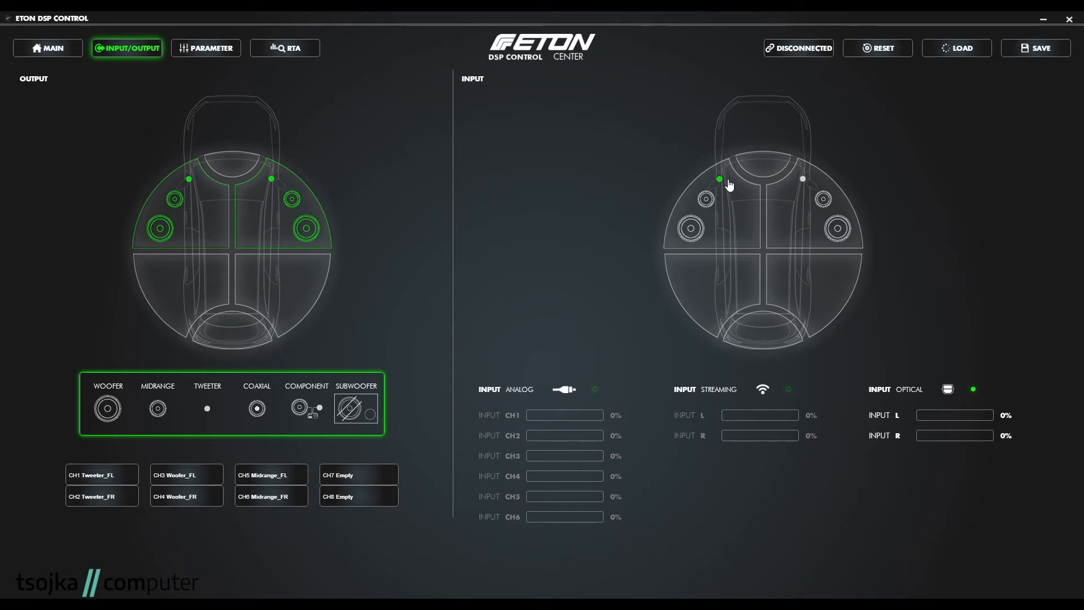
{"action": "left_click", "coordinate": [948, 415]}
{"action": "left_click_drag", "start_coordinate": [981, 415], "coordinate": [1026, 438]}
{"action": "left_click", "coordinate": [803, 180]}
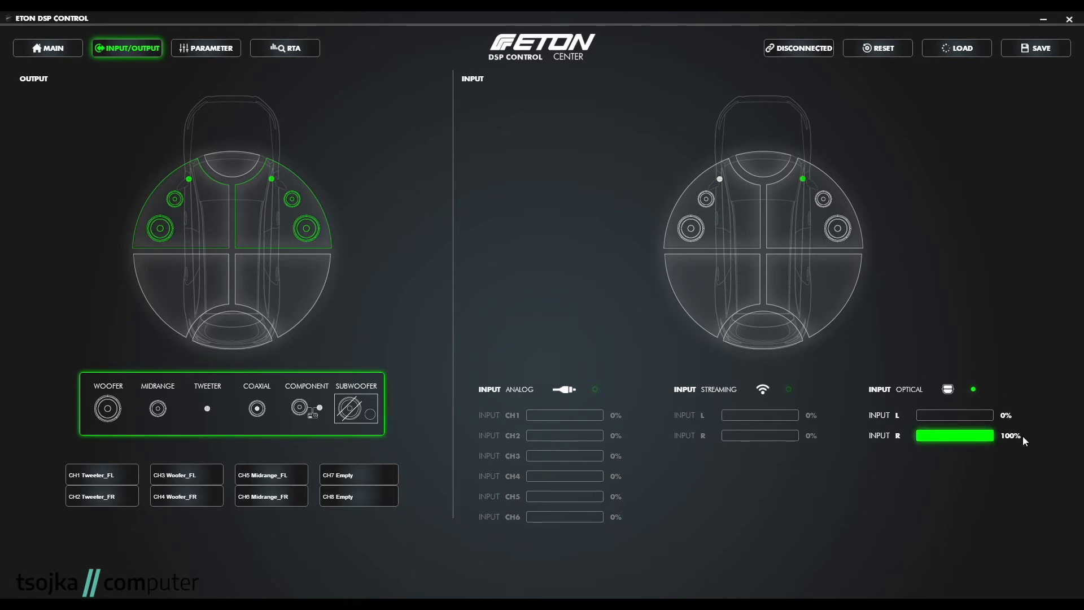
Route the front left midrange to optical input L and the front right midrange to optical input R at 100%
{"action": "left_click", "coordinate": [711, 204]}
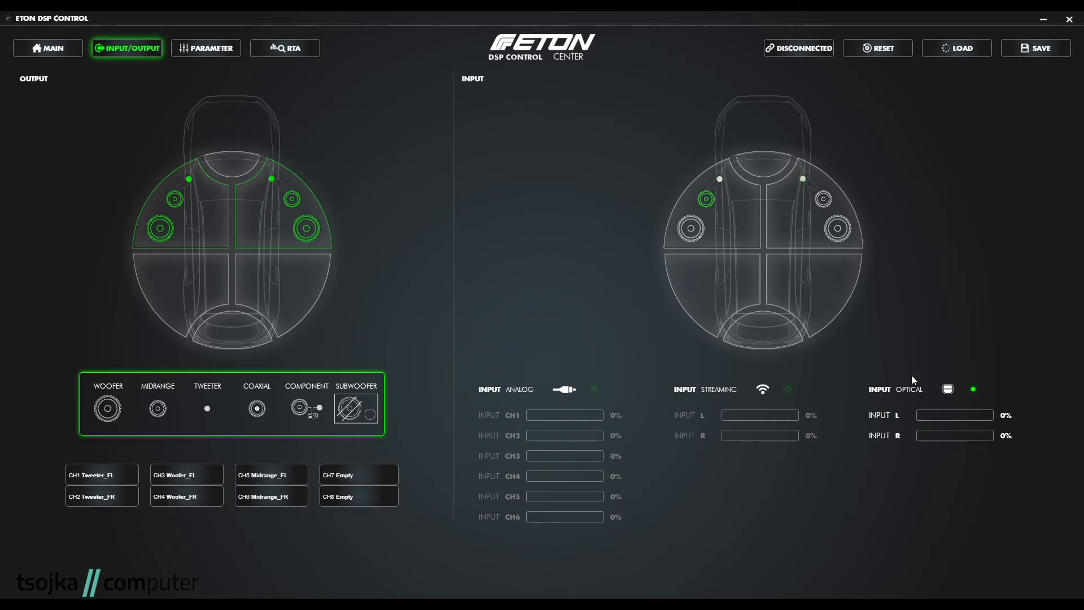
{"action": "left_click_drag", "start_coordinate": [936, 422], "coordinate": [999, 420]}
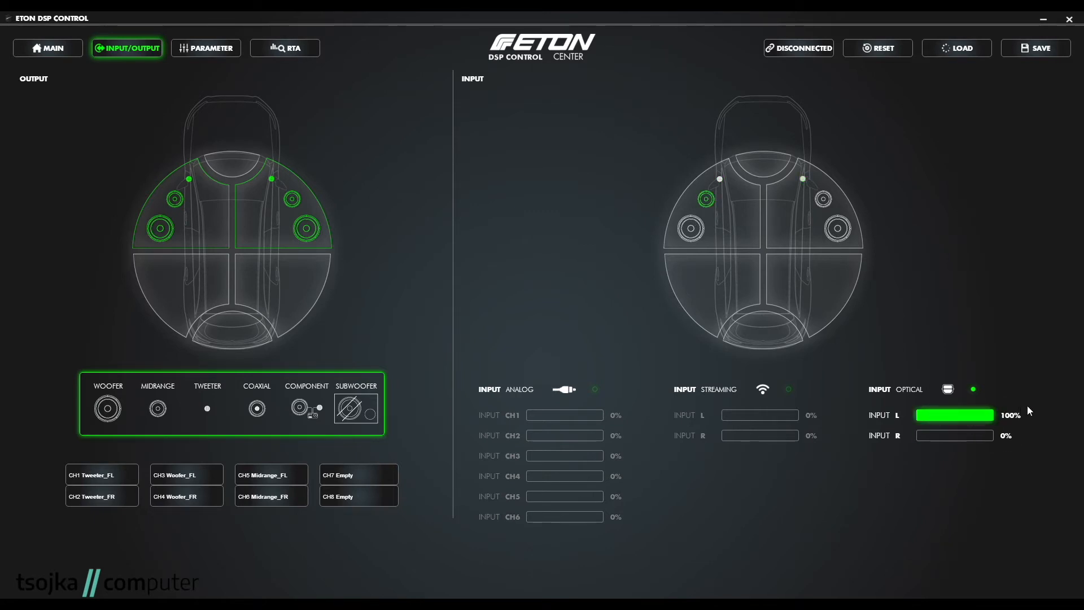
{"action": "left_click", "coordinate": [823, 198]}
{"action": "left_click", "coordinate": [961, 440]}
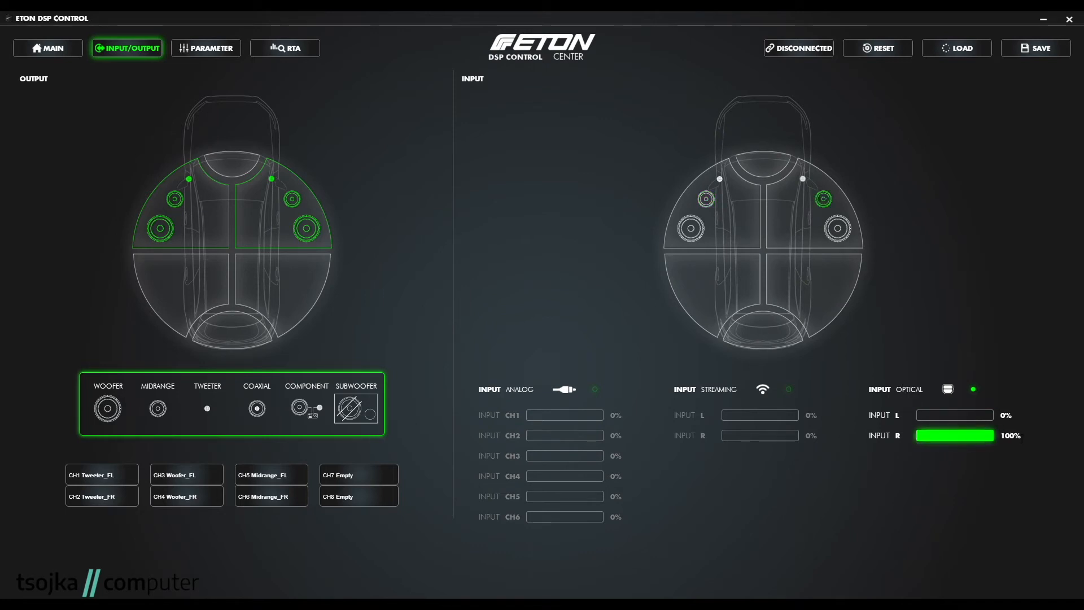
Feed both front woofers with 50% of optical input L and 50% of optical input R
{"action": "left_click", "coordinate": [690, 229]}
{"action": "left_click_drag", "start_coordinate": [944, 438], "coordinate": [961, 442]}
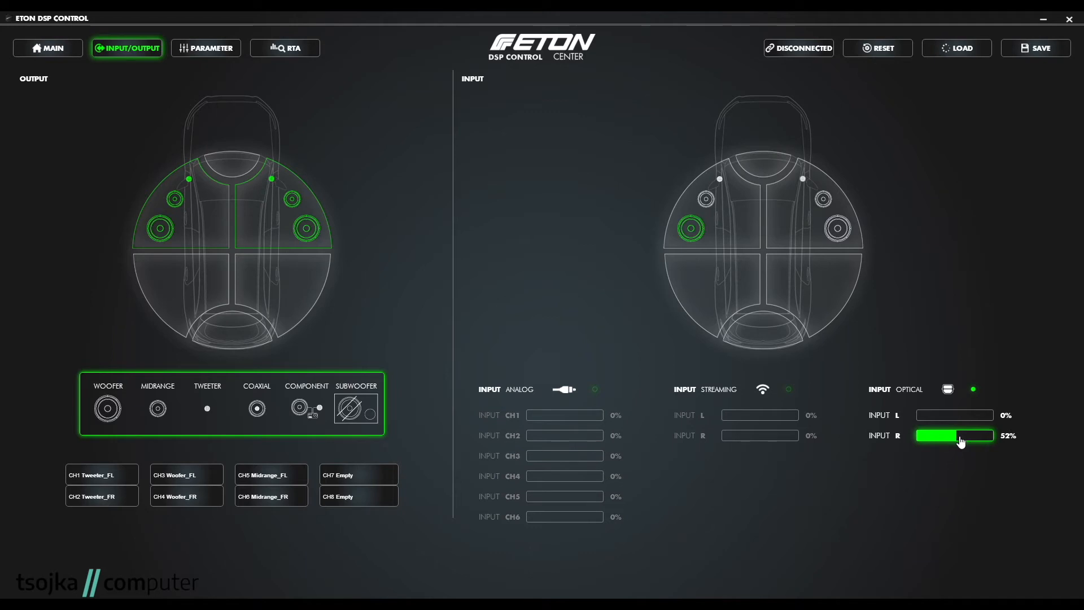
{"action": "left_click", "coordinate": [974, 418]}
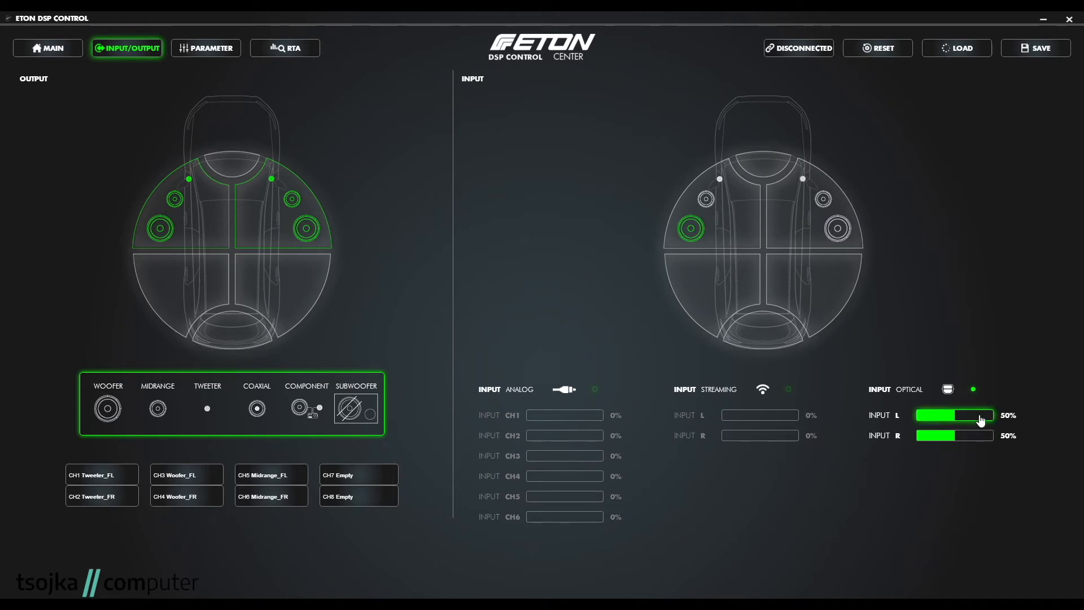
{"action": "left_click", "coordinate": [840, 233]}
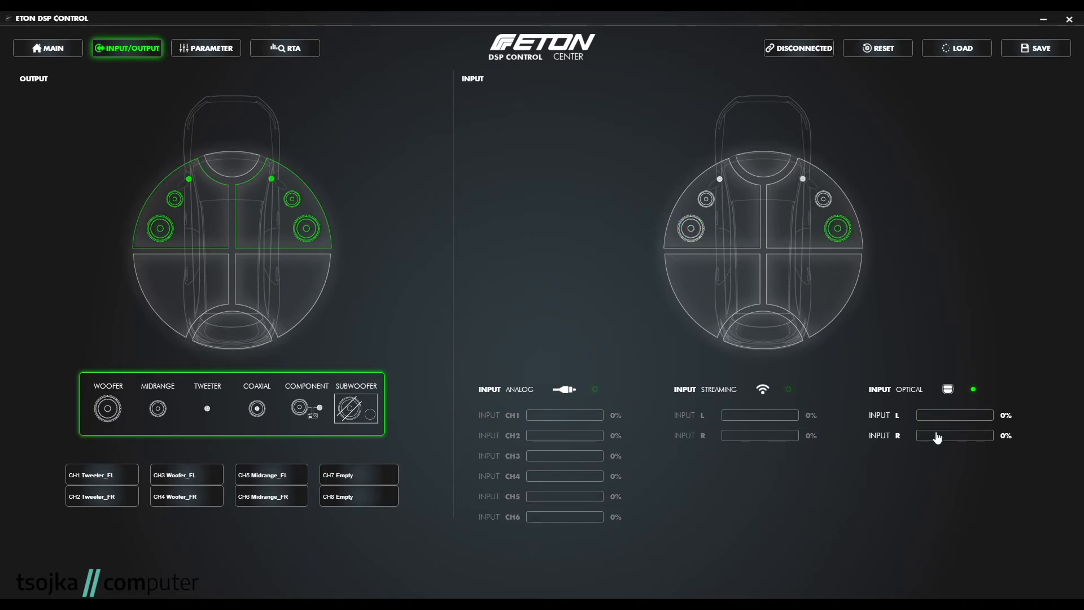
{"action": "left_click_drag", "start_coordinate": [952, 419], "coordinate": [959, 418]}
{"action": "left_click", "coordinate": [959, 436]}
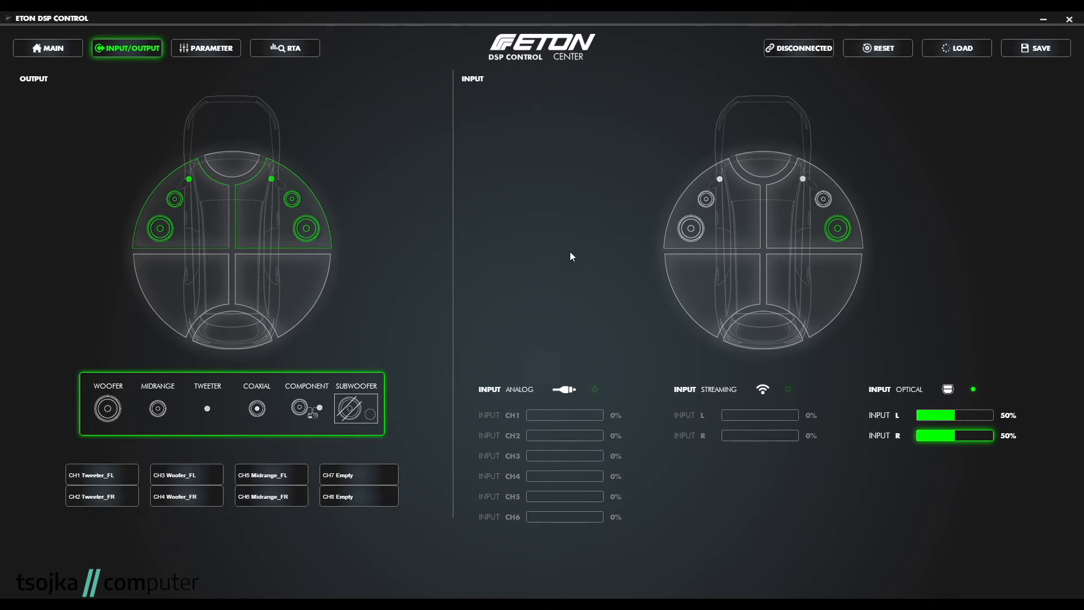
Set the CH1 tweeter's channel delay to about 6.20 ms, and in distance mode set its distance to about 2.47 m
{"action": "left_click", "coordinate": [209, 50]}
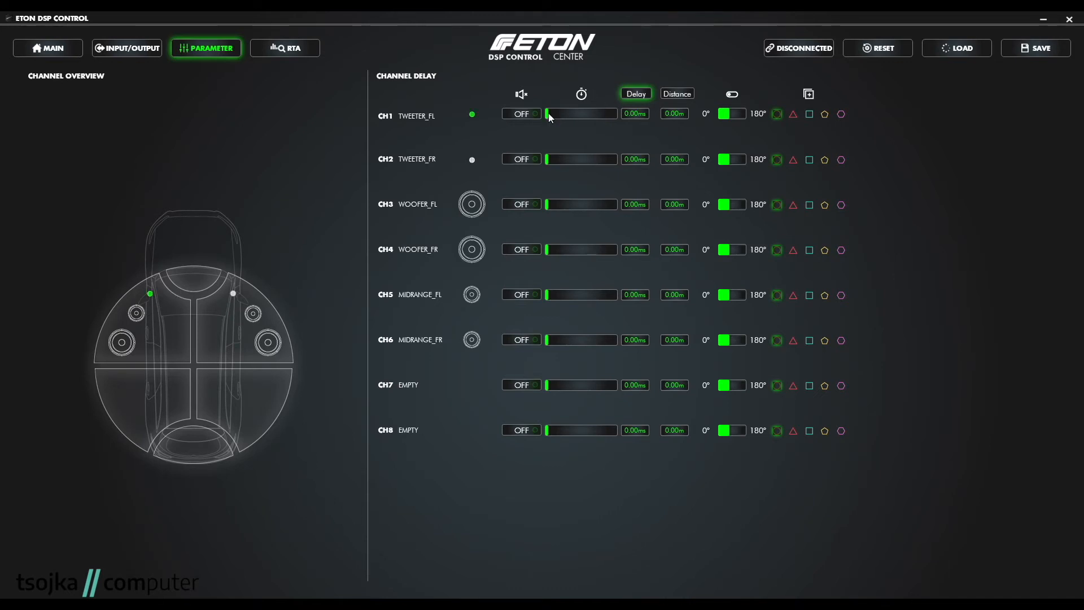
{"action": "left_click_drag", "start_coordinate": [552, 113], "coordinate": [568, 113]}
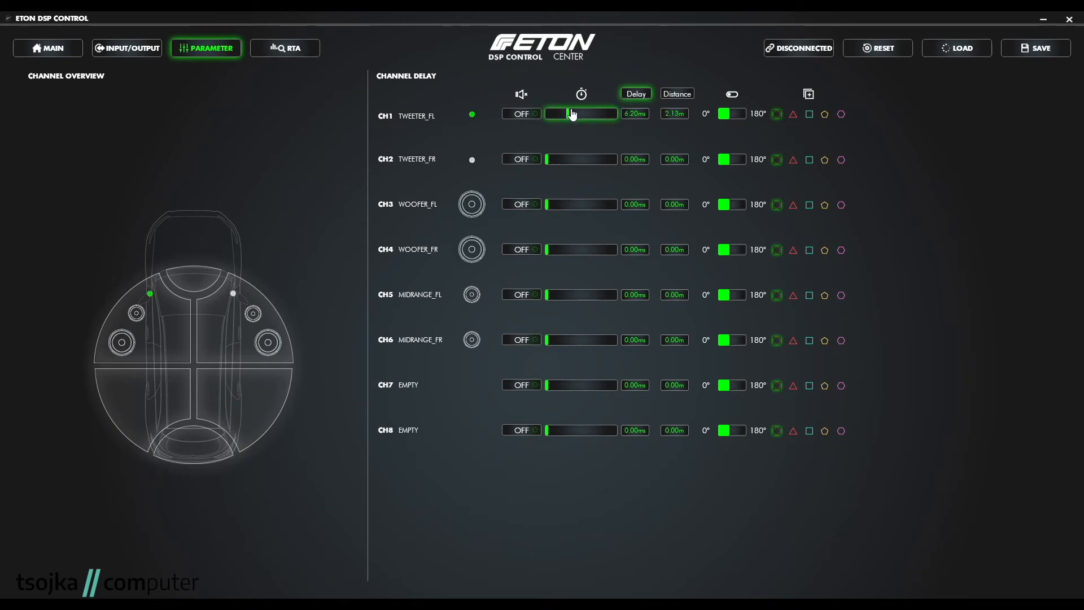
{"action": "left_click", "coordinate": [687, 94]}
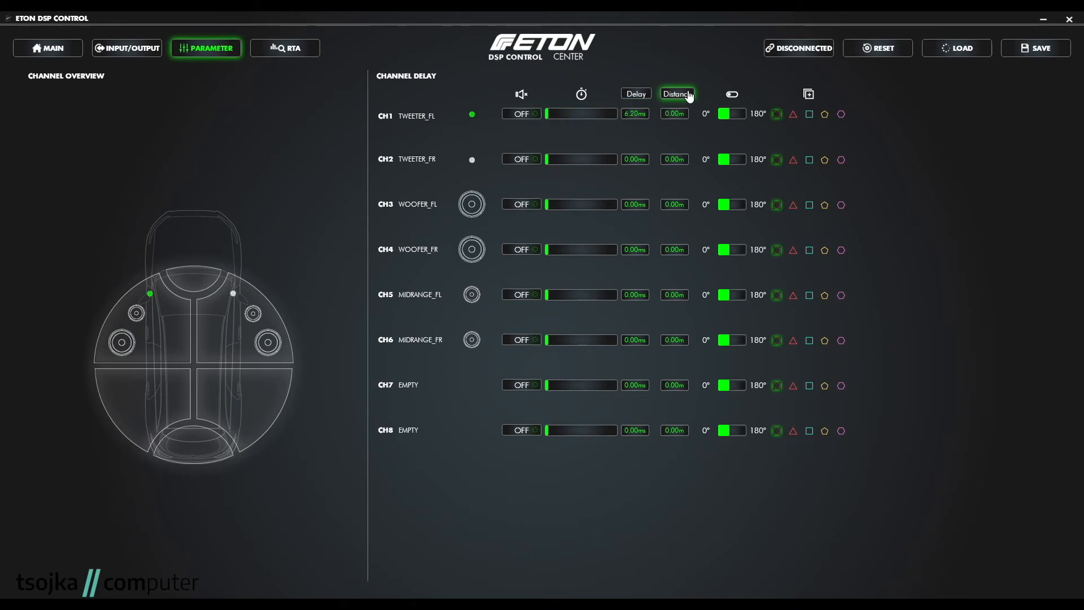
{"action": "left_click_drag", "start_coordinate": [551, 115], "coordinate": [572, 115]}
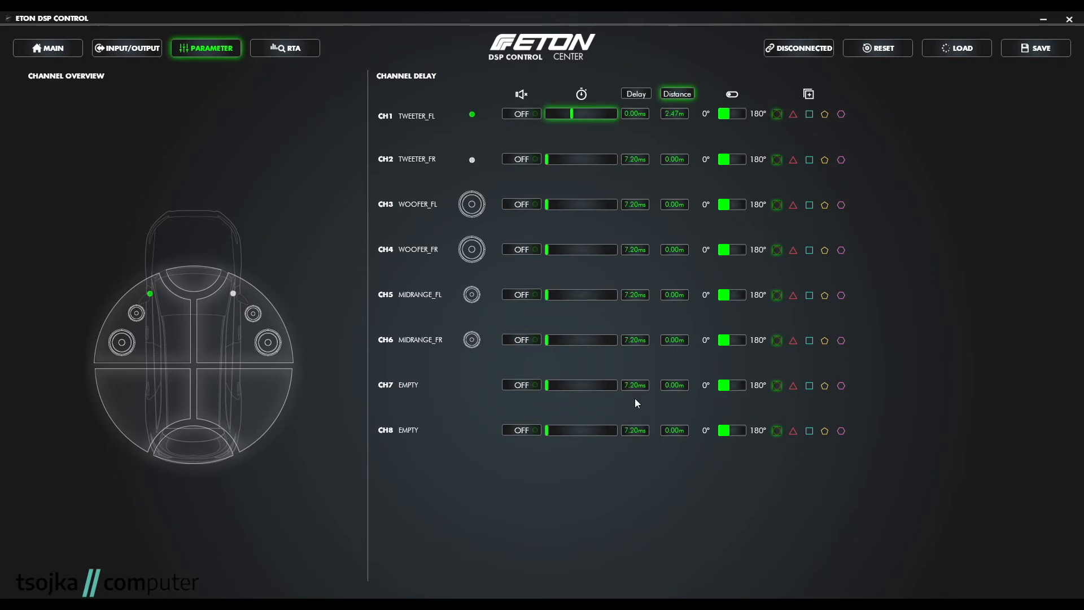
Set the phase of channels CH1, CH2 and CH3 to 180°
{"action": "left_click", "coordinate": [739, 115]}
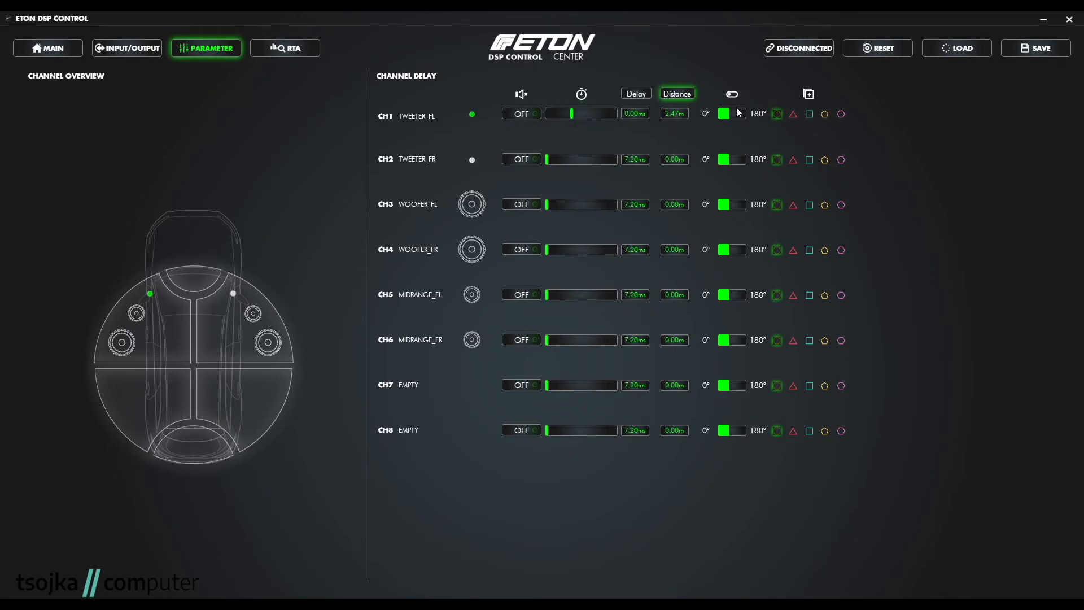
{"action": "left_click", "coordinate": [729, 162]}
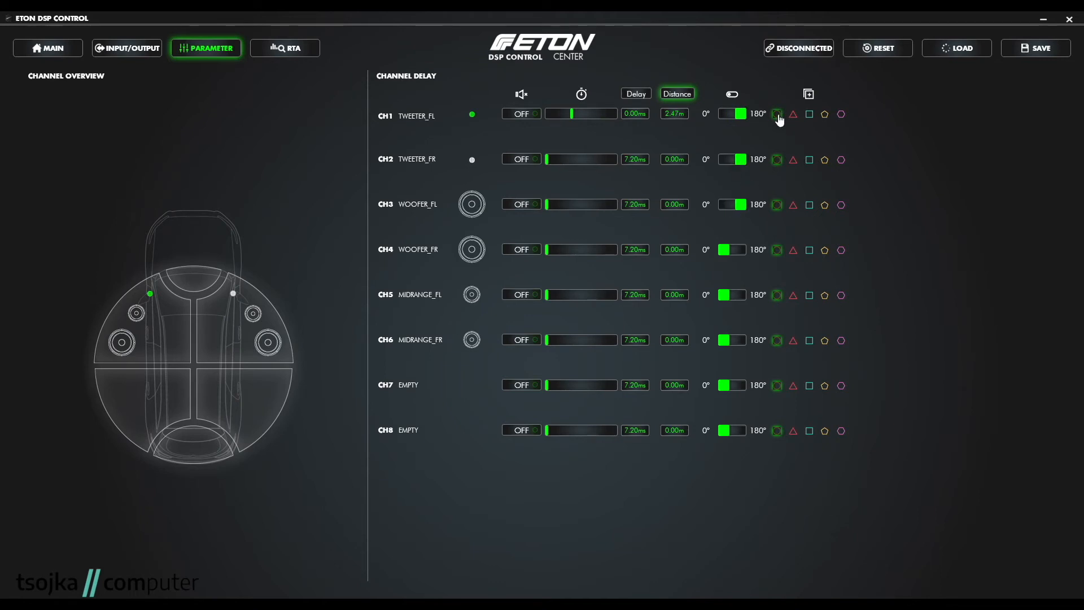
Link CH1 and CH2 in the purple hexagon group and set the CH1 distance to about 4.88 m
{"action": "left_click", "coordinate": [841, 114]}
{"action": "left_click", "coordinate": [842, 161]}
{"action": "left_click_drag", "start_coordinate": [572, 113], "coordinate": [600, 121]}
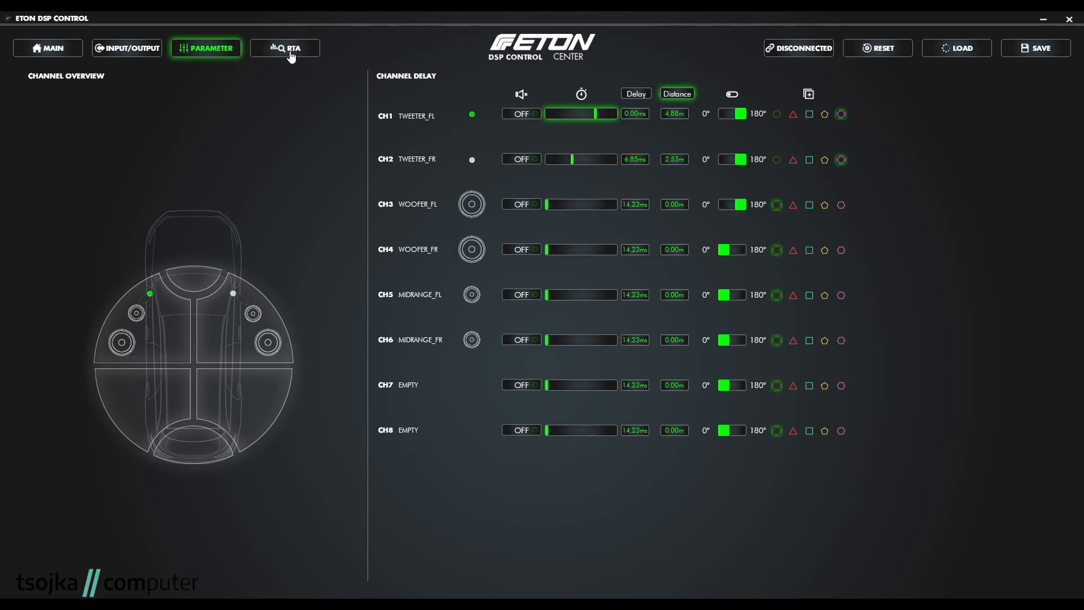
Turn on the highpass filter for the CH1/CH2 tweeters at about 2660 Hz with a -18 dB slope
{"action": "left_click", "coordinate": [63, 51]}
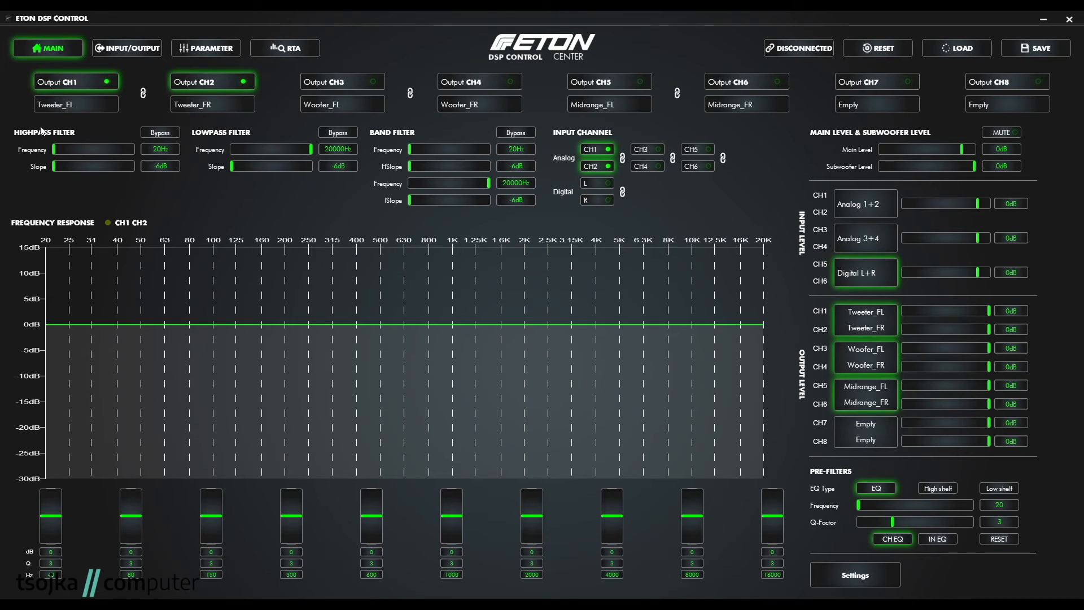
{"action": "left_click", "coordinate": [162, 133]}
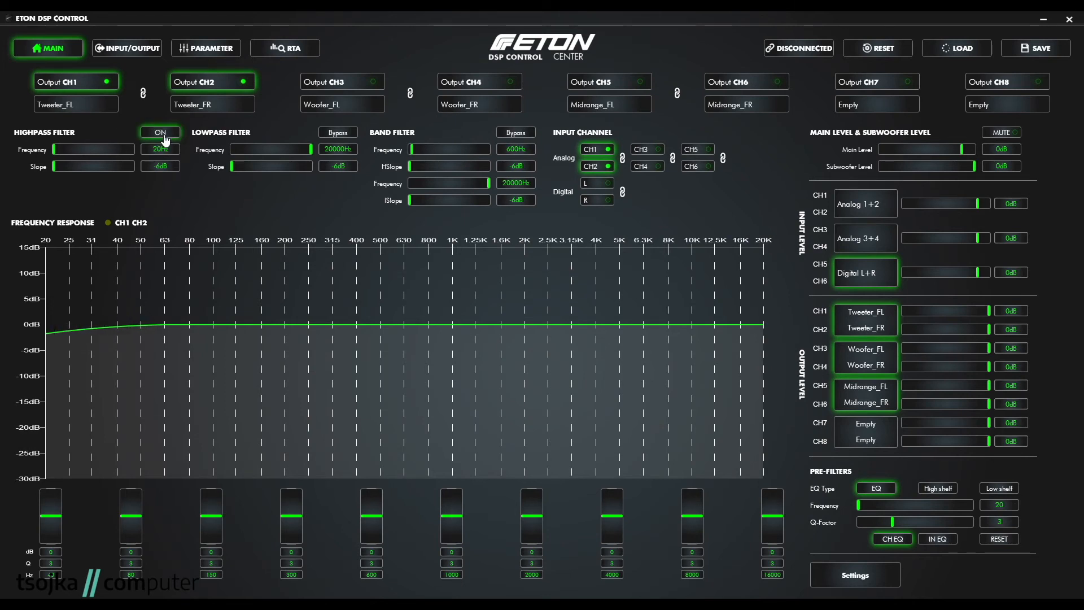
{"action": "mouse_move", "coordinate": [62, 151]}
{"action": "left_mouse_down"}
{"action": "mouse_move", "coordinate": [114, 151]}
{"action": "mouse_move", "coordinate": [66, 155]}
{"action": "left_mouse_up"}
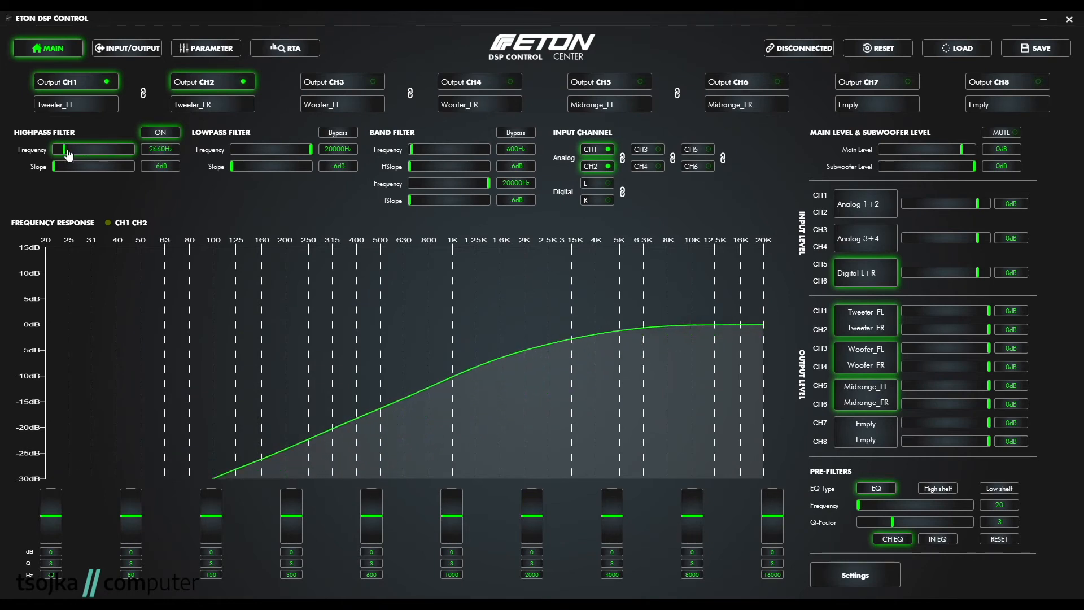
{"action": "left_click", "coordinate": [74, 168]}
{"action": "left_click", "coordinate": [75, 168]}
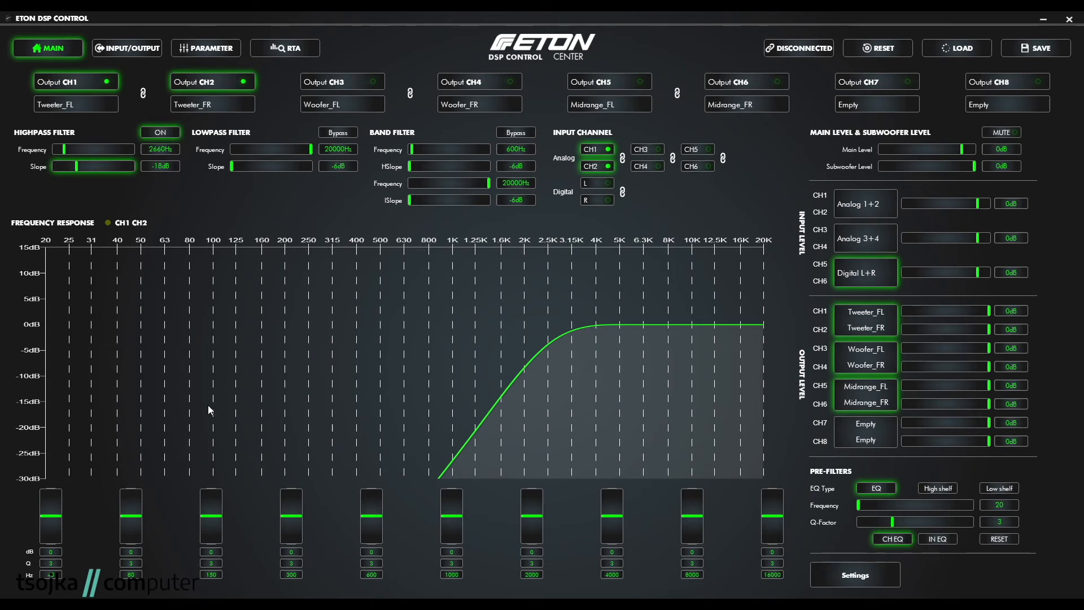
Set the tweeters' highpass frequency to exactly 3000 Hz
{"action": "left_click", "coordinate": [161, 150]}
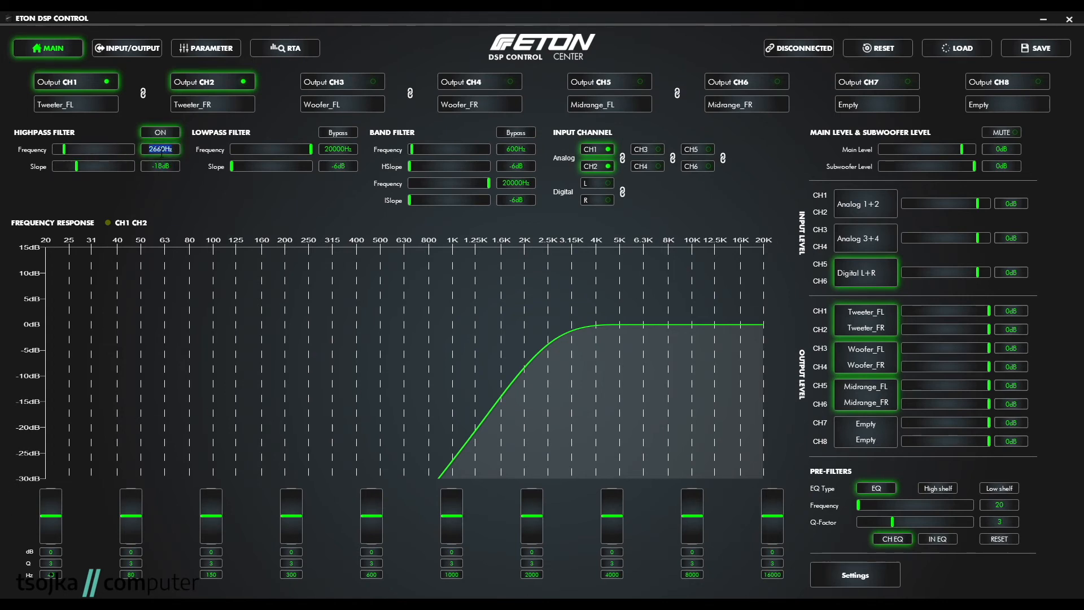
{"action": "type", "text": "3000"}
{"action": "key", "text": "Return"}
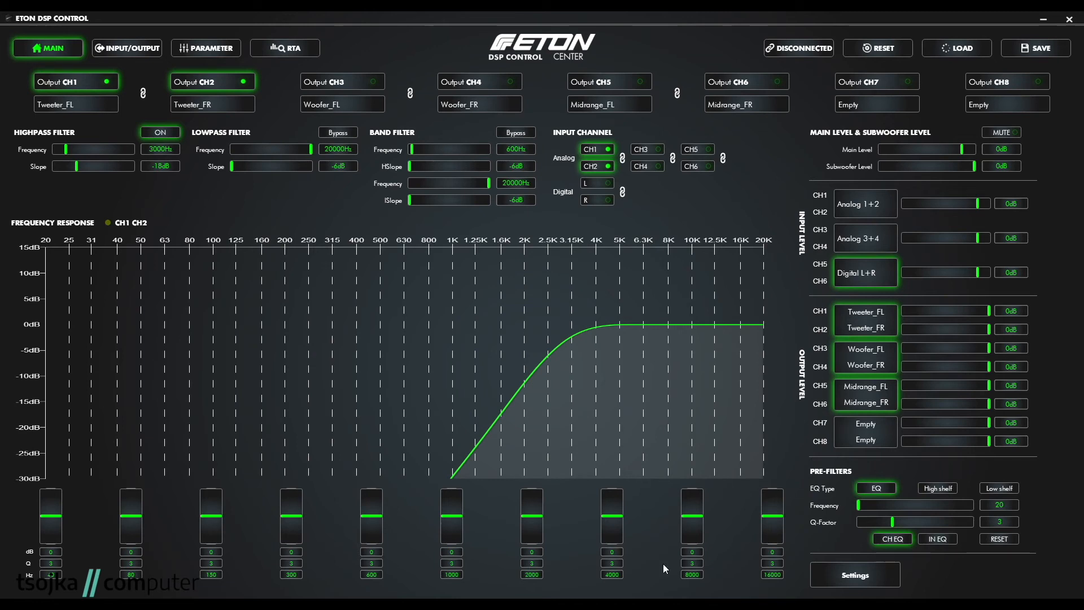
Set the first equalizer band's frequency to 4000 Hz and boost it to about 5.8 dB
{"action": "left_click", "coordinate": [59, 576]}
{"action": "type", "text": "4000"}
{"action": "key", "text": "Return"}
{"action": "left_click_drag", "start_coordinate": [55, 520], "coordinate": [54, 512]}
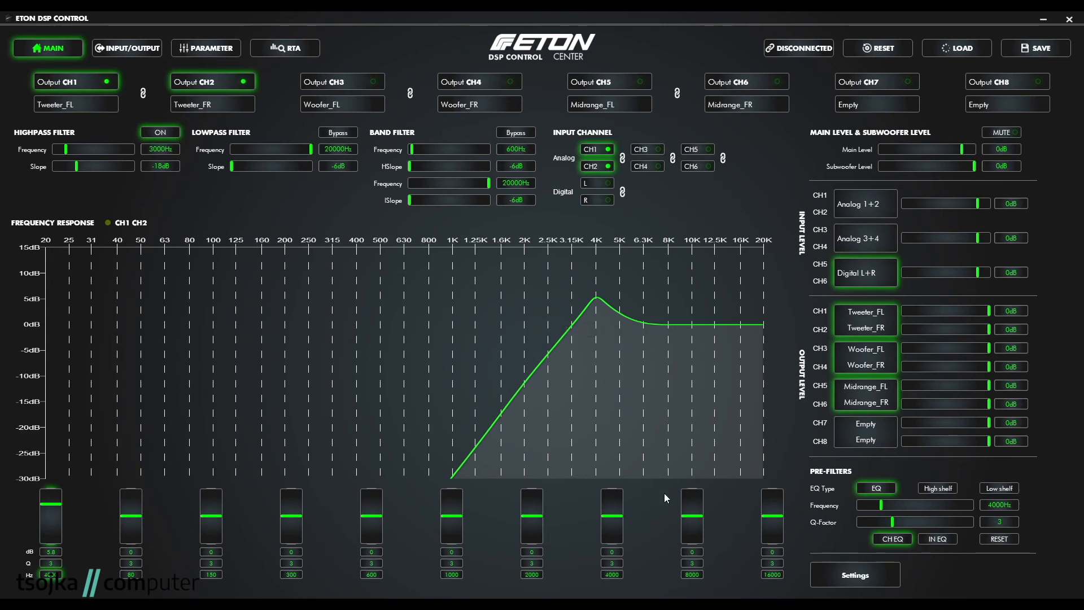
Boost the 8000 Hz equalizer band to about 7.4 dB and lower the 16000 Hz band to about -2.1 dB
{"action": "left_click_drag", "start_coordinate": [692, 515], "coordinate": [693, 500]}
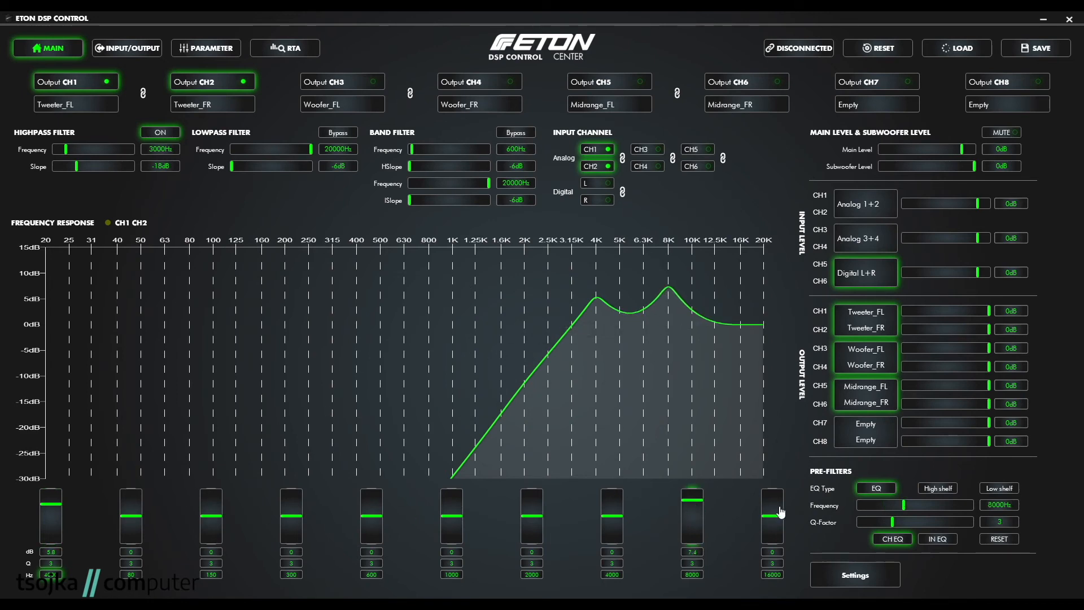
{"action": "left_click_drag", "start_coordinate": [780, 510], "coordinate": [780, 515]}
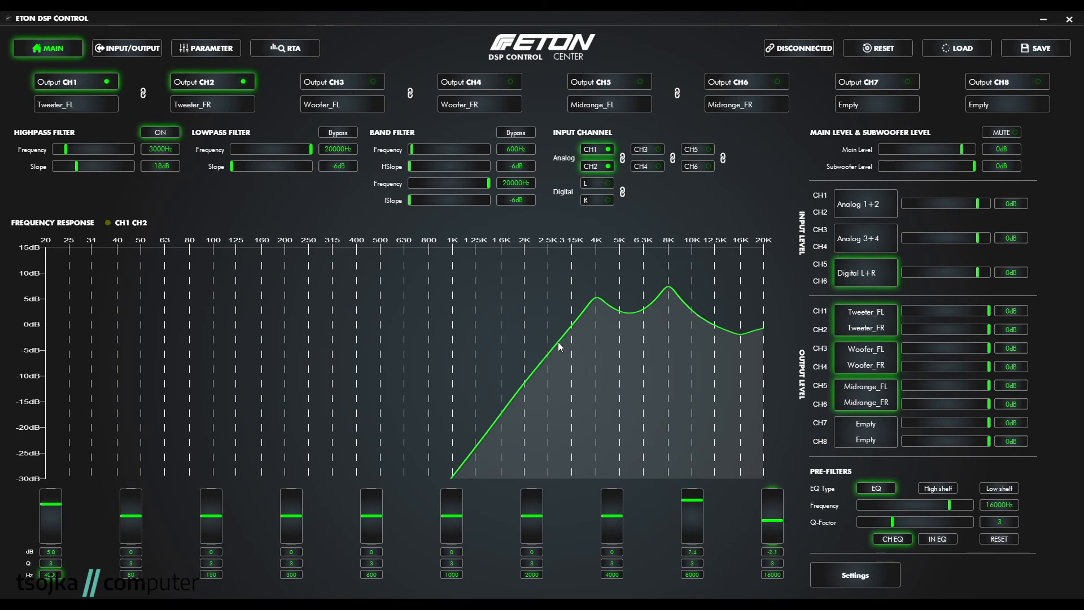
Lower the 2000 Hz equalizer band to about -7.4 dB and the 1000 Hz band to about -4.2 dB
{"action": "left_click_drag", "start_coordinate": [535, 521], "coordinate": [536, 541]}
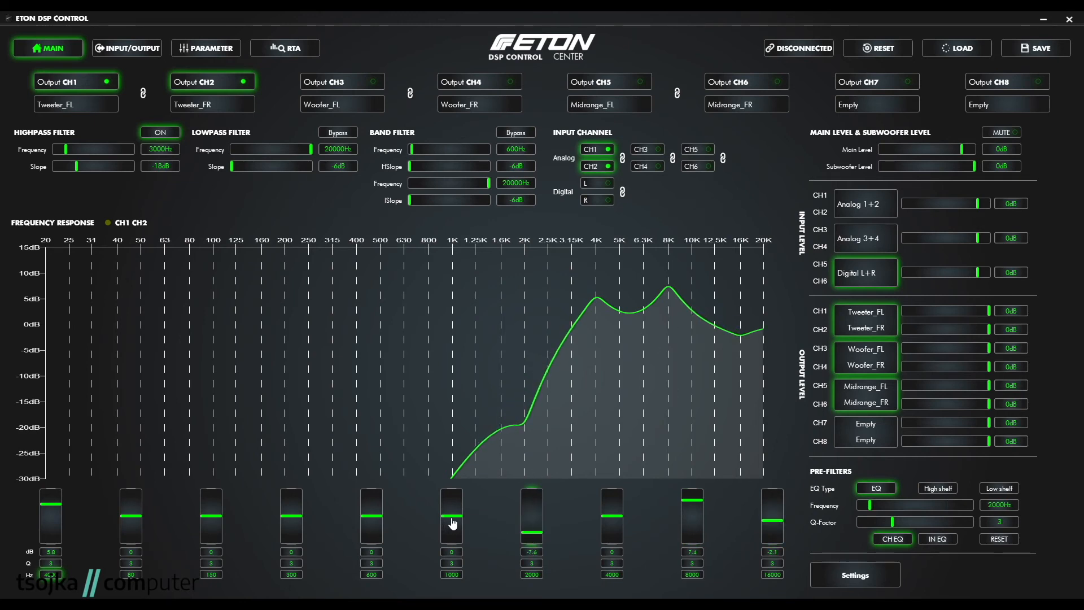
{"action": "left_click_drag", "start_coordinate": [451, 518], "coordinate": [451, 527]}
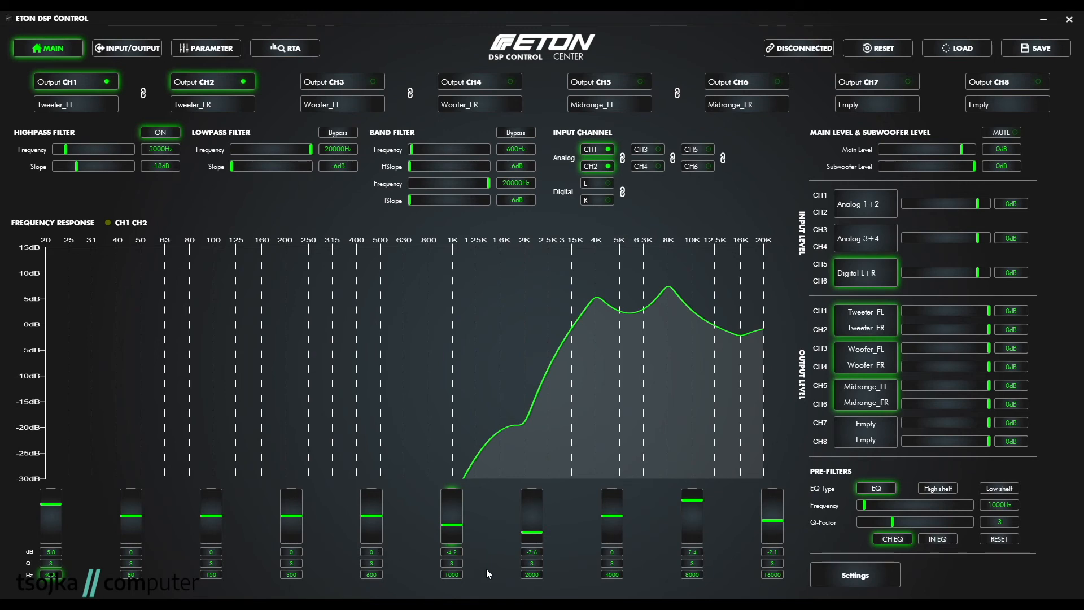
Set the 2000 Hz equalizer band's Q-factor to 5 and shift its frequency to about 2058 Hz
{"action": "left_click", "coordinate": [536, 563]}
{"action": "type", "text": "5"}
{"action": "key", "text": "Return"}
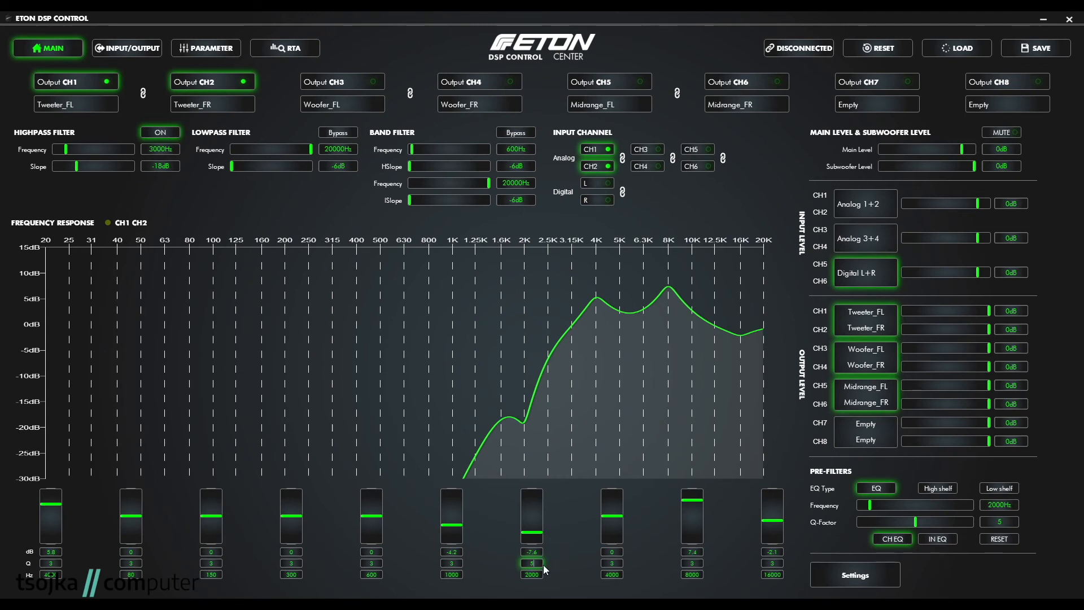
{"action": "left_click", "coordinate": [884, 505]}
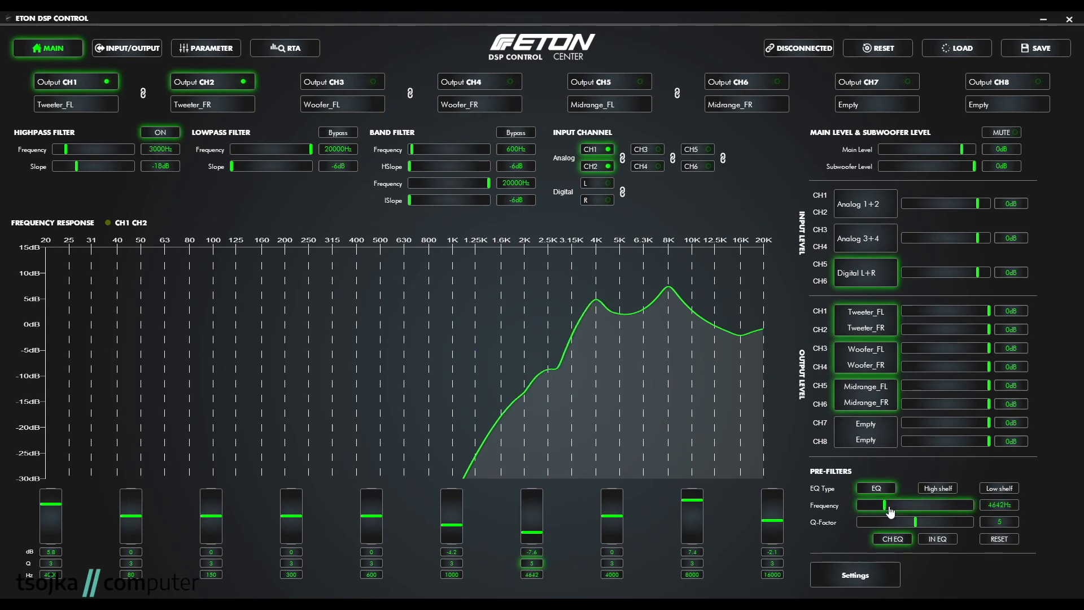
{"action": "left_click_drag", "start_coordinate": [883, 507], "coordinate": [871, 508]}
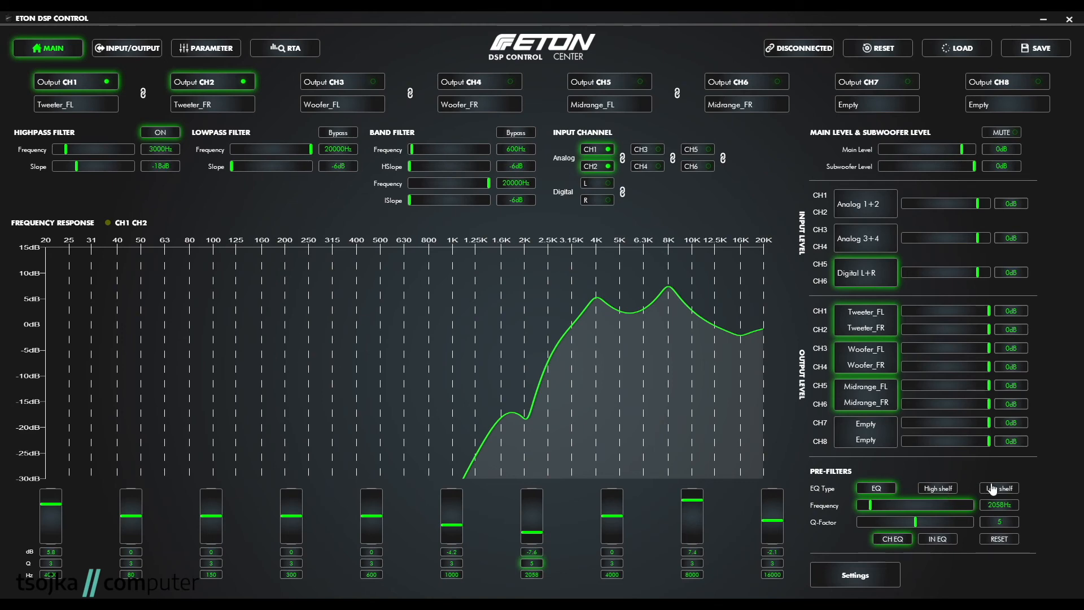
Reset the equalizer of the CH1/CH2 tweeters, keeping their highpass filter
{"action": "left_click", "coordinate": [1000, 542]}
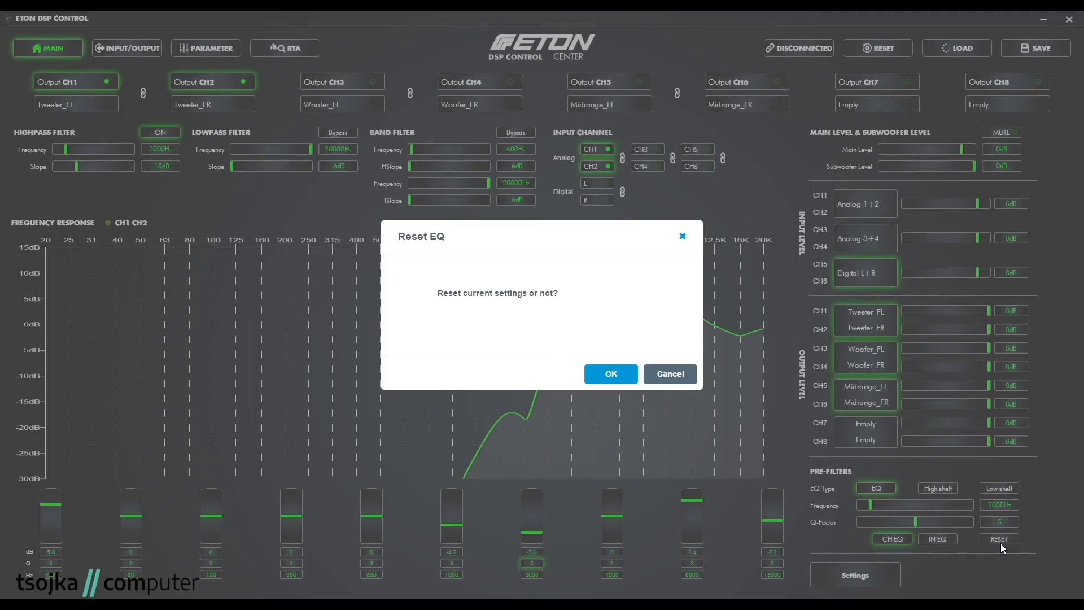
{"action": "left_click", "coordinate": [630, 374]}
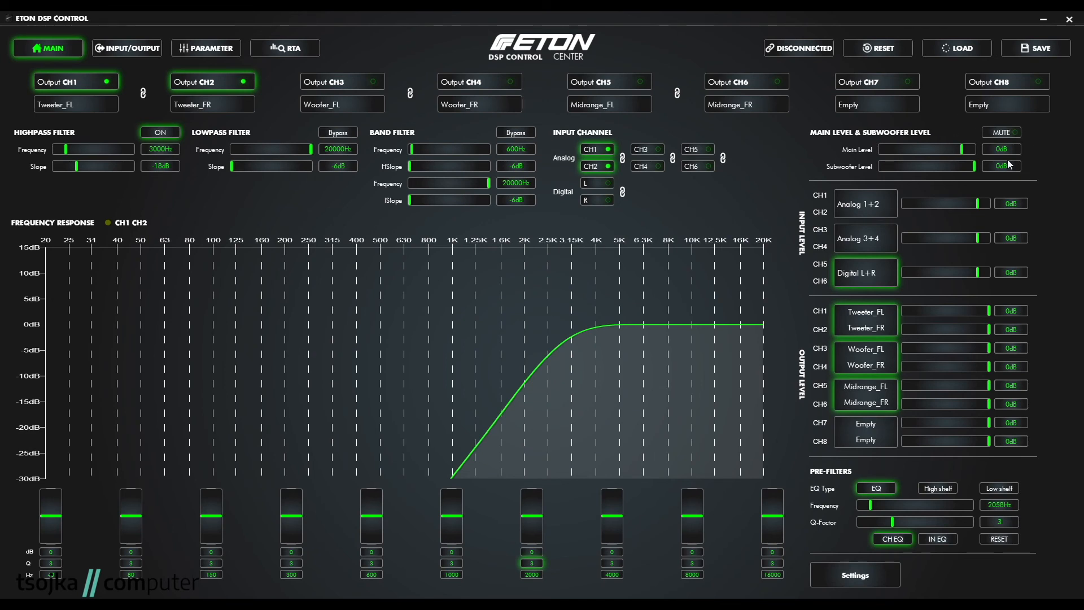
{"action": "left_click", "coordinate": [975, 166]}
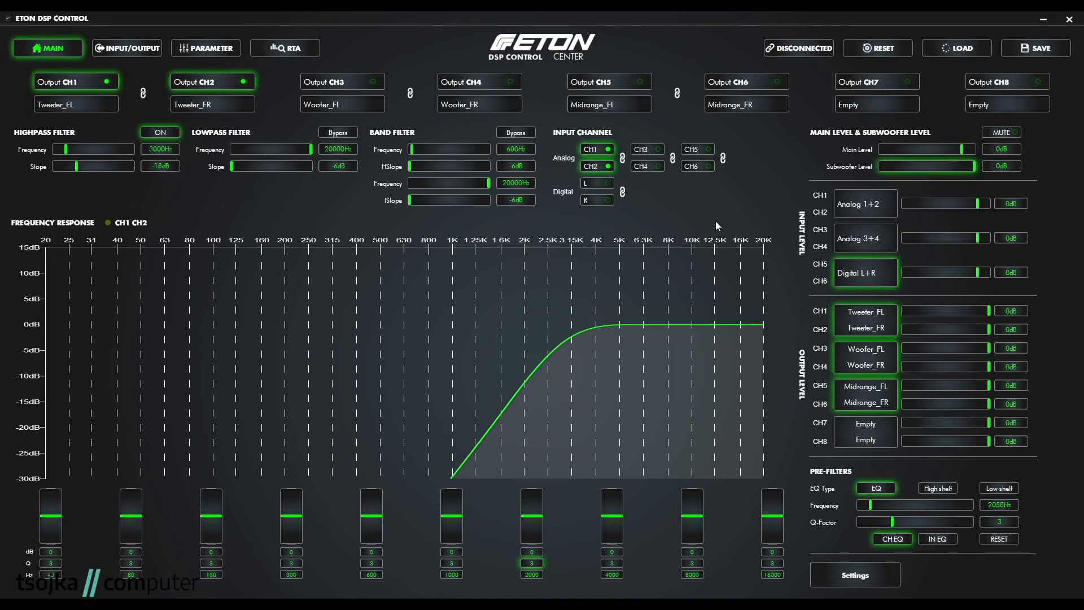